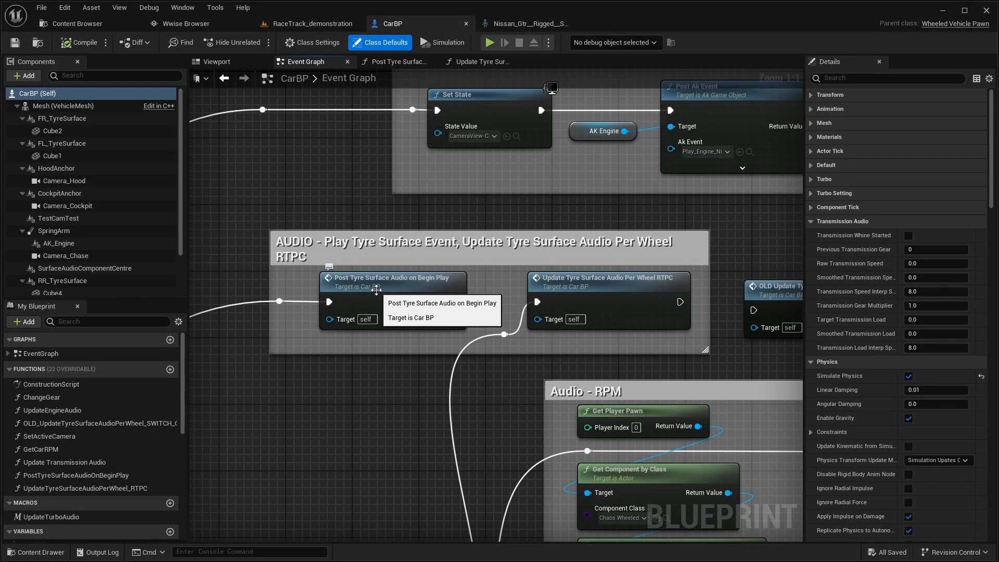
Open the Post Tyre Surface Audio on Begin Play function, inspect its Post Associated Ak Event nodes for each tyre, and close it
drag(376, 290, 433, 283)
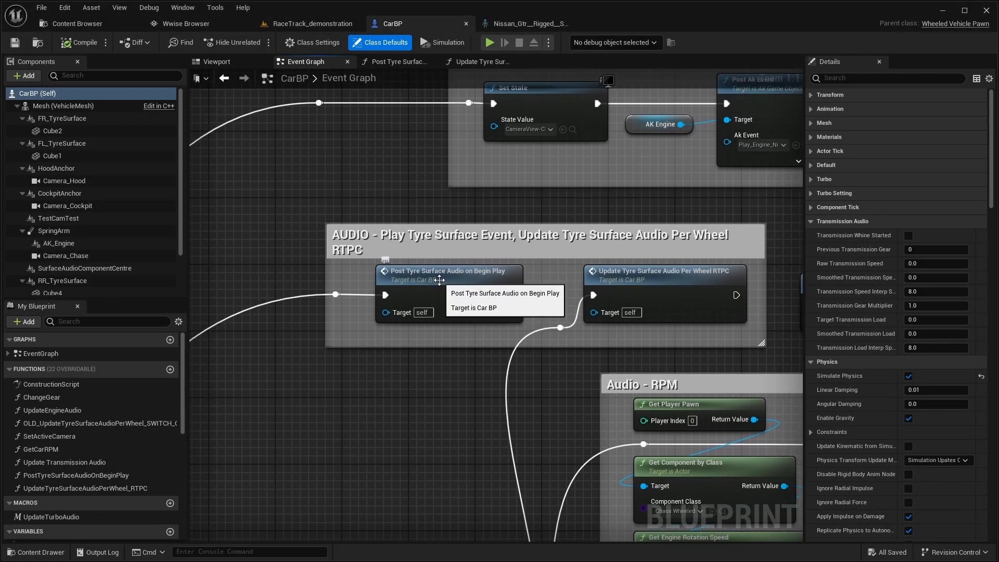
double_click(440, 281)
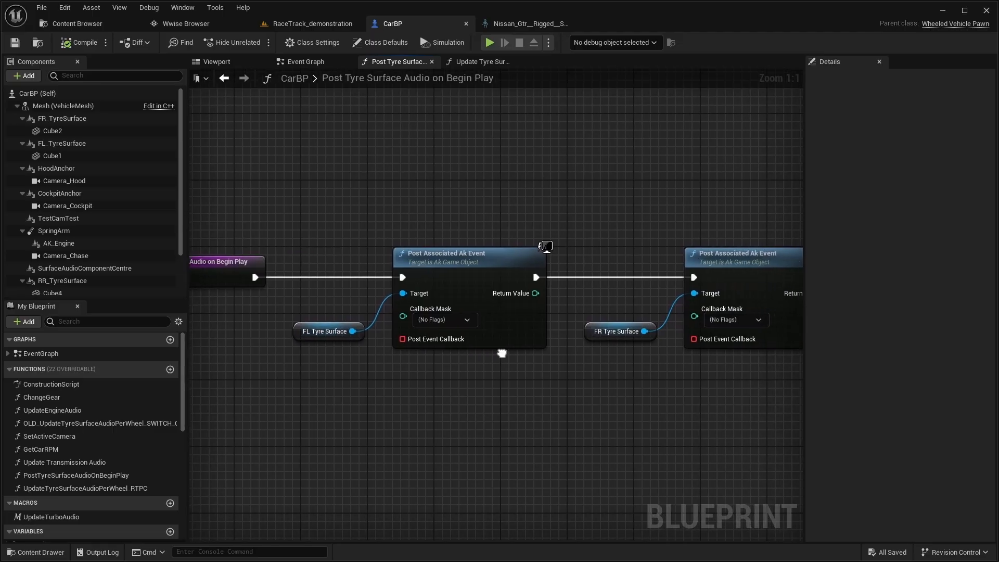
scroll(483, 358, down, 3)
scroll(475, 372, up, 2)
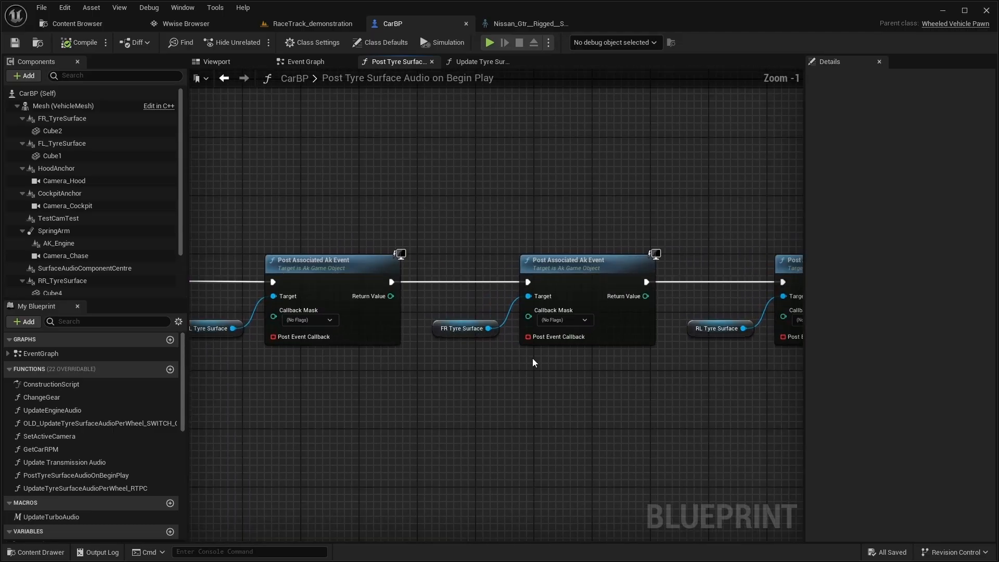
drag(532, 359, 229, 364)
click(431, 61)
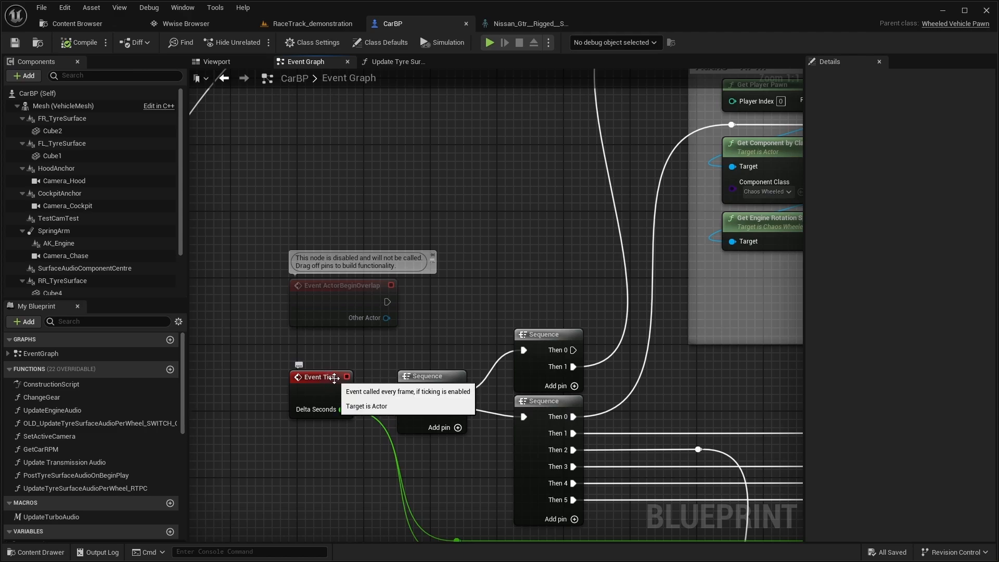
Open the Update Tyre Surface Audio Per Wheel RTPC function and trace the front-left logic from Line Trace By Channel to Switch on EPhysicalSurface
drag(515, 236, 324, 421)
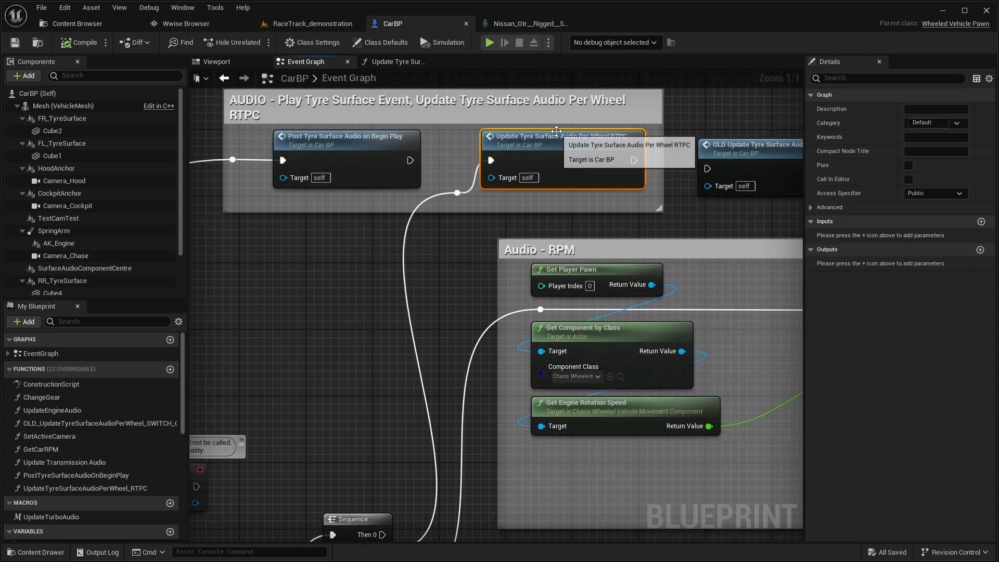
double_click(555, 137)
drag(438, 350, 430, 352)
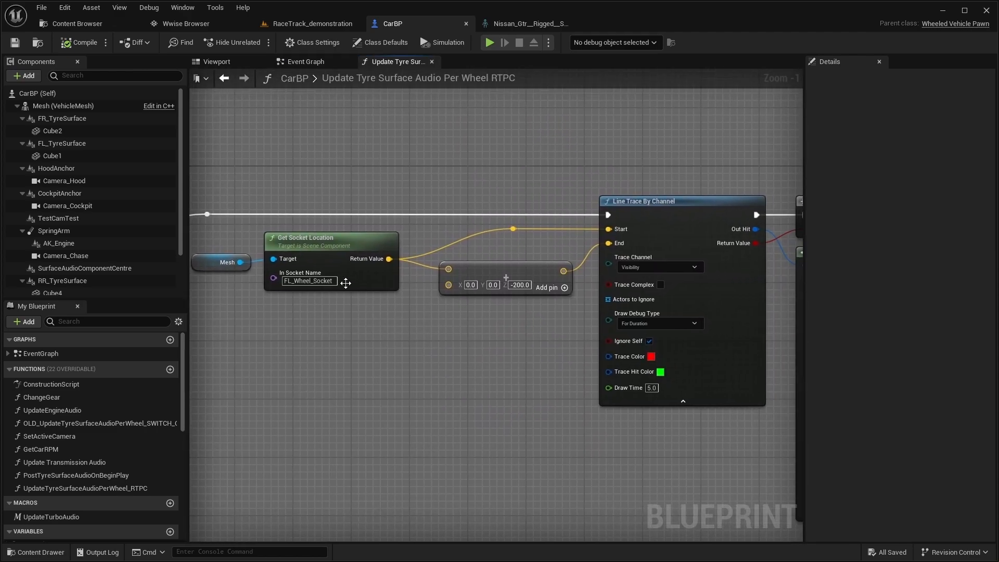
drag(516, 335, 411, 345)
drag(467, 352, 371, 339)
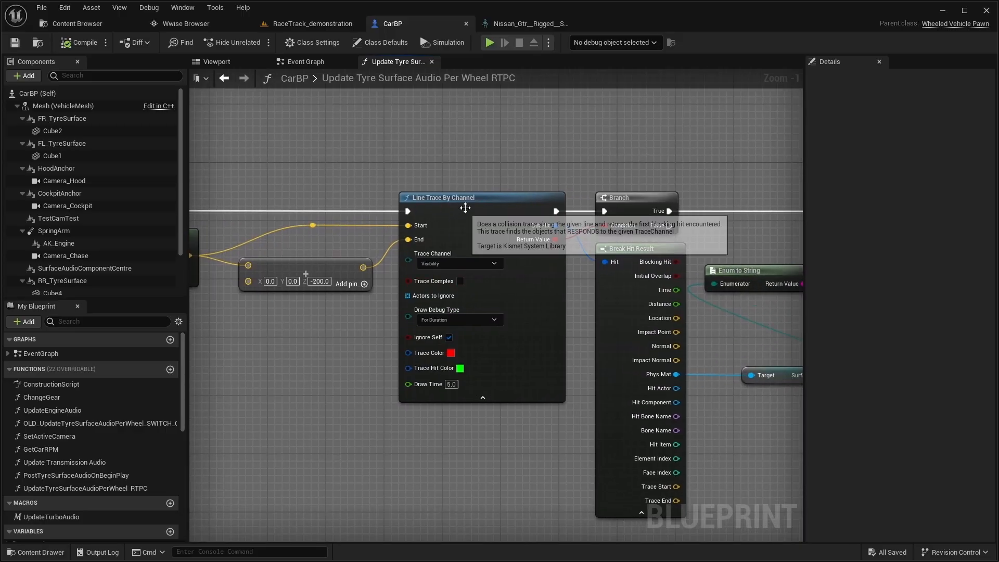
click(467, 203)
mouse_move(548, 280)
mouse_down()
mouse_move(515, 307)
mouse_move(446, 292)
mouse_move(461, 338)
mouse_move(442, 334)
mouse_move(483, 315)
mouse_move(385, 325)
mouse_up()
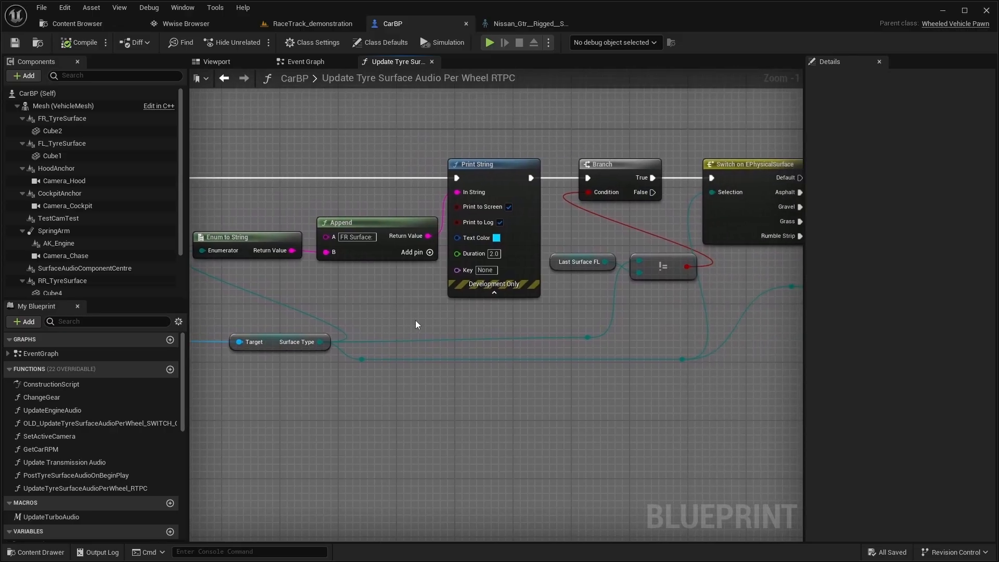
drag(457, 288, 423, 329)
drag(627, 353, 396, 364)
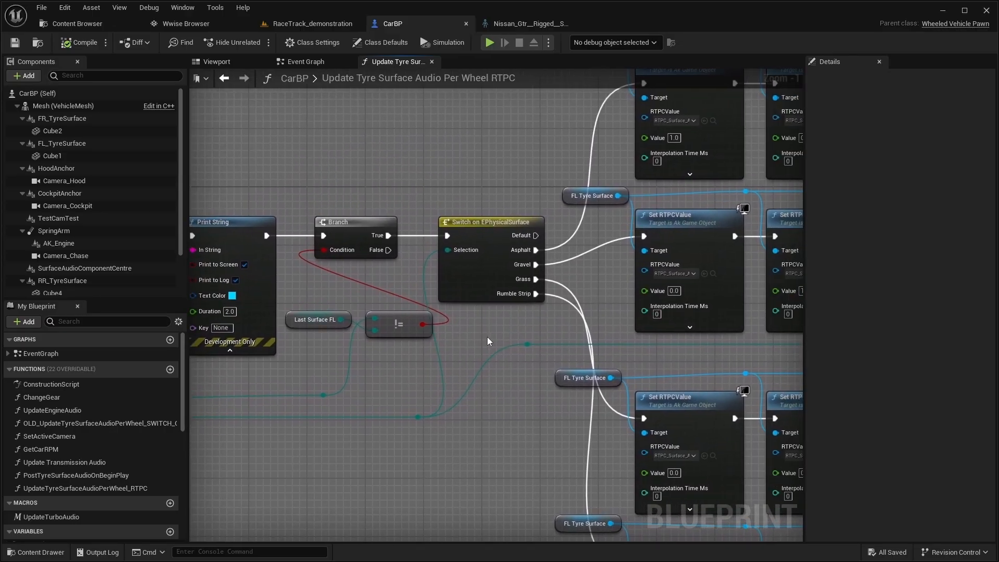
Examine the Set RTPCValue rows for each surface type and the Set Last Surface FL nodes that end them
drag(539, 246, 342, 386)
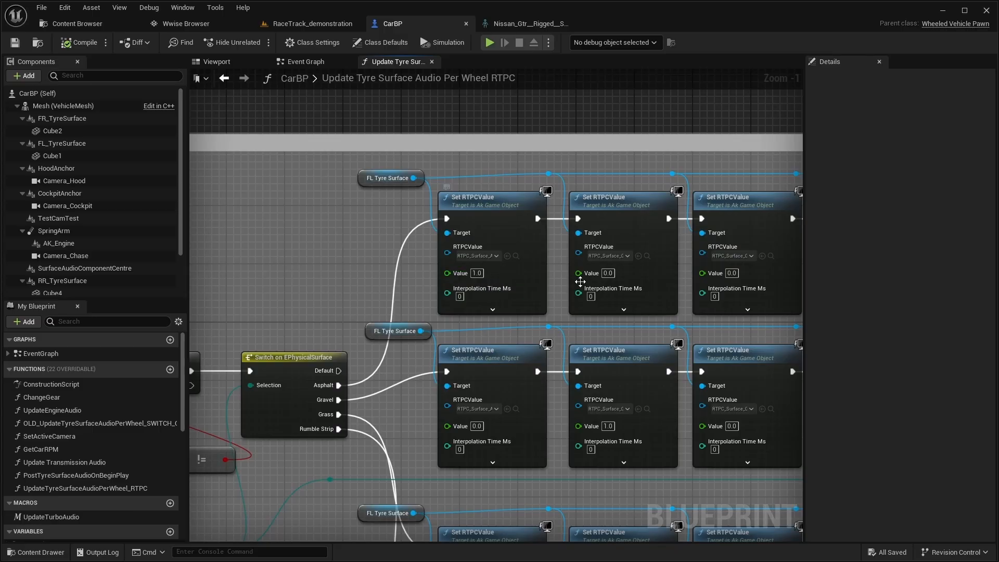
drag(580, 282, 402, 281)
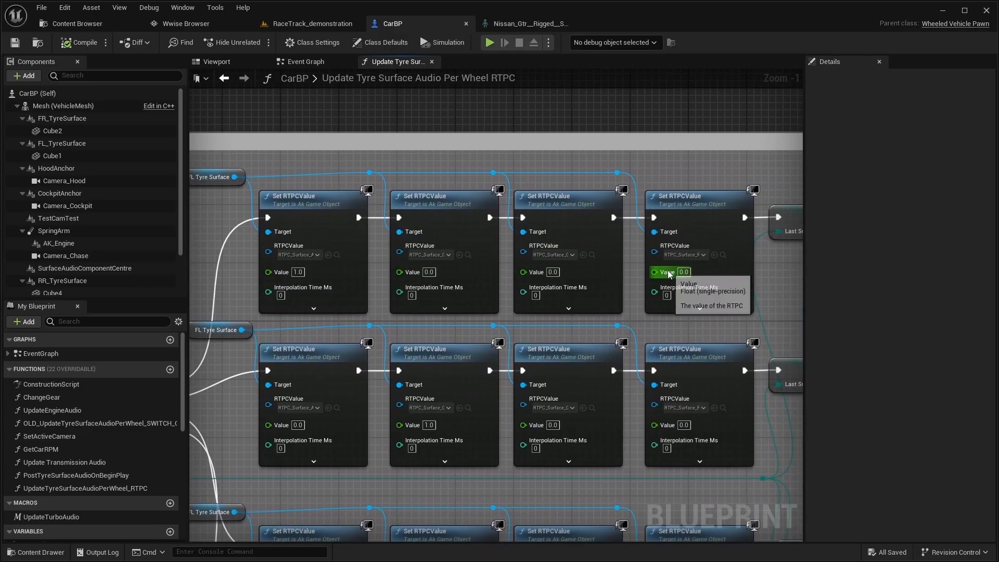
drag(669, 273, 388, 289)
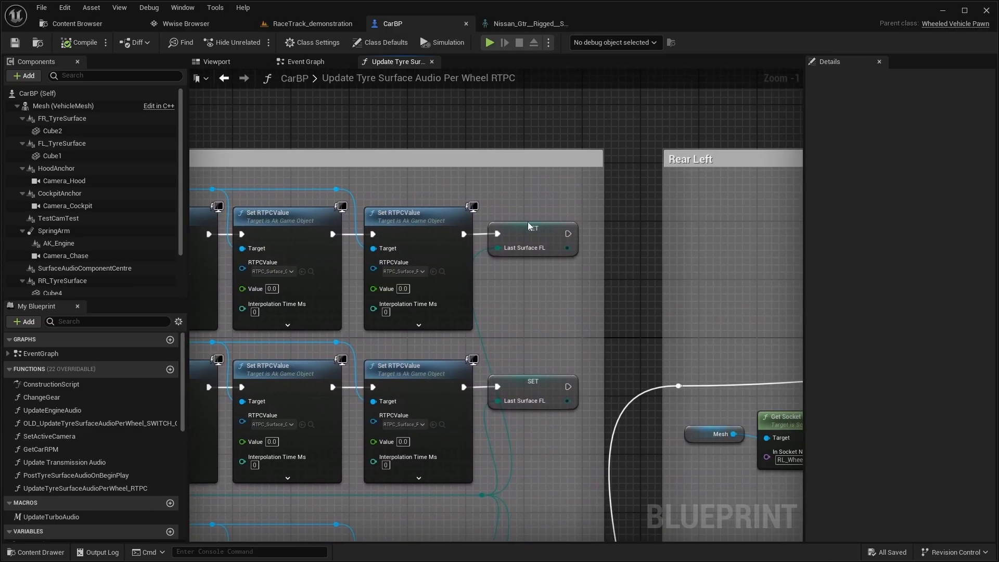
click(528, 243)
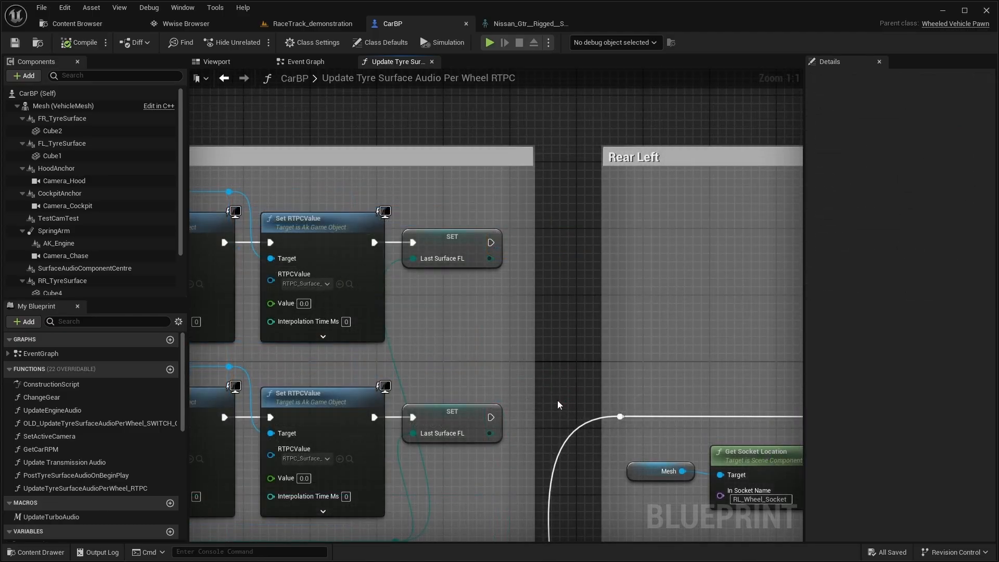
scroll(557, 401, down, 8)
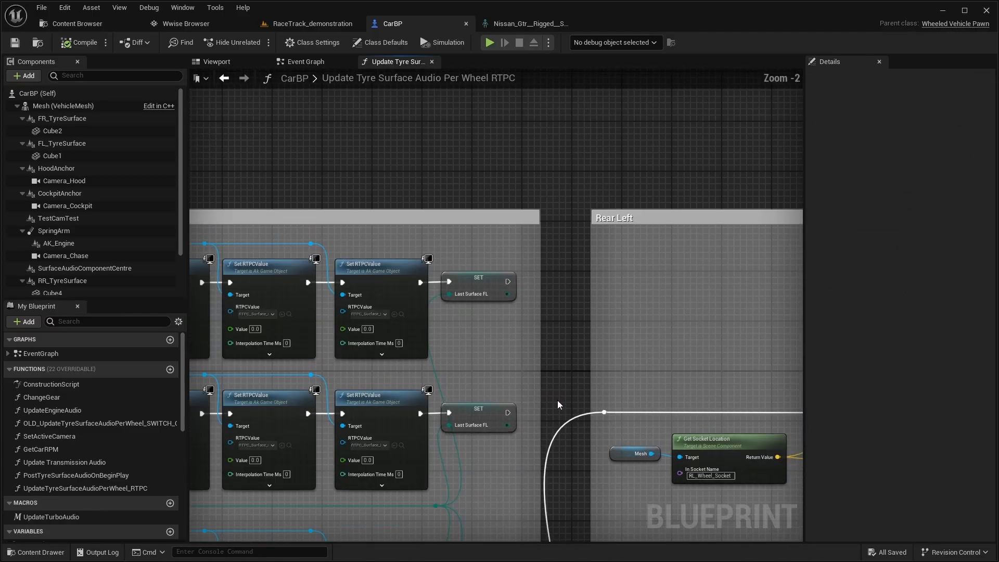
drag(564, 325, 584, 288)
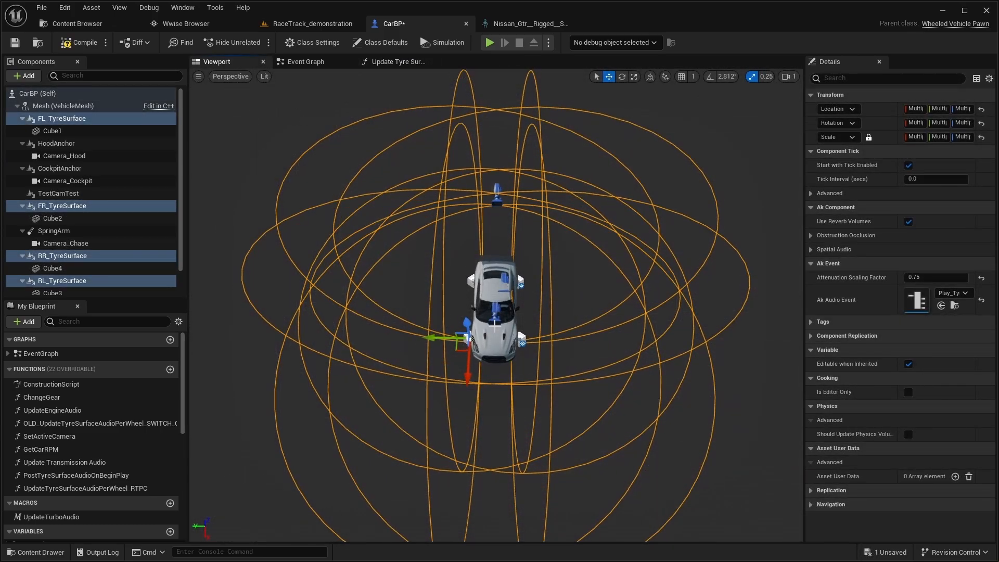
Inspect the car's four TyreSurface components at the wheels in the viewport, including a close-up of one wheel
scroll(493, 322, up, 10)
drag(478, 353, 598, 262)
drag(412, 392, 208, 400)
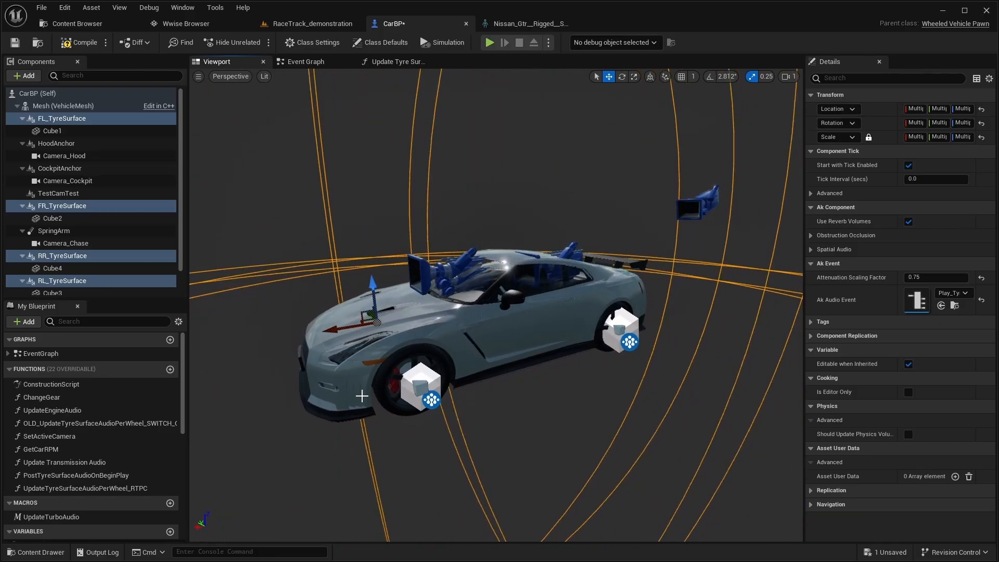
scroll(363, 396, up, 10)
scroll(454, 417, down, 8)
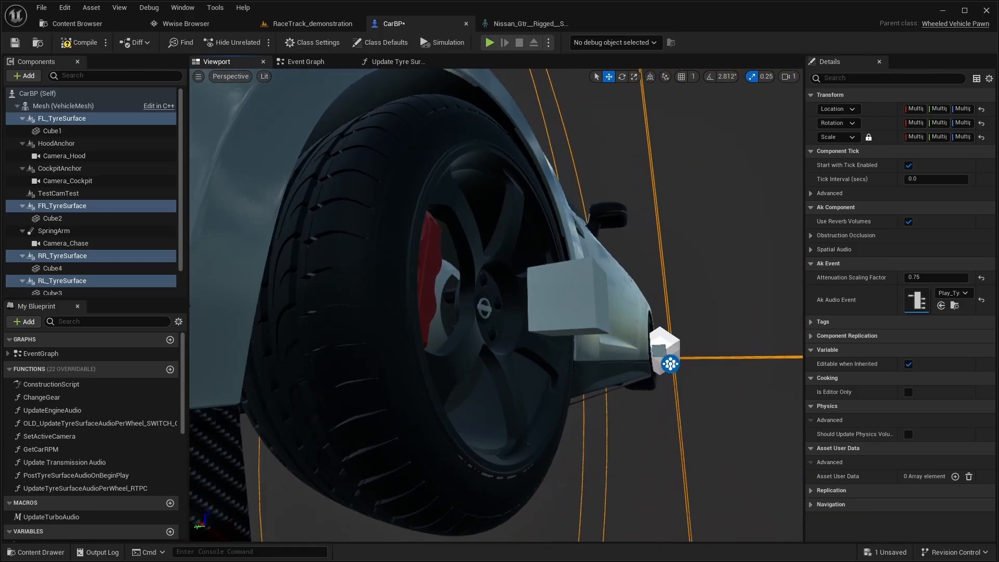
scroll(453, 424, down, 5)
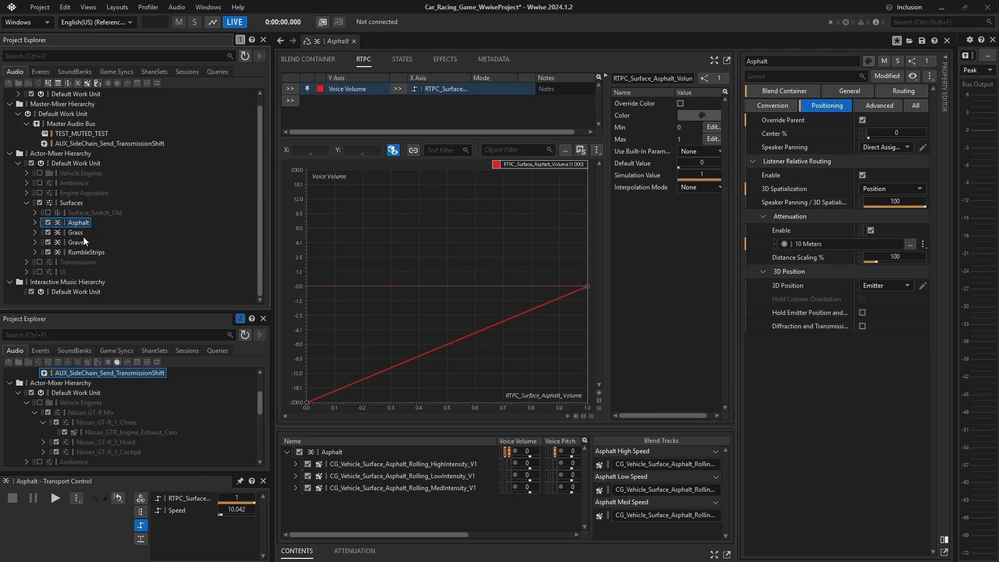
In Wwise, compare the Voice Volume RTPC curves of the Grass, Gravel, RumbleStrips and Asphalt blend containers
click(79, 235)
click(82, 242)
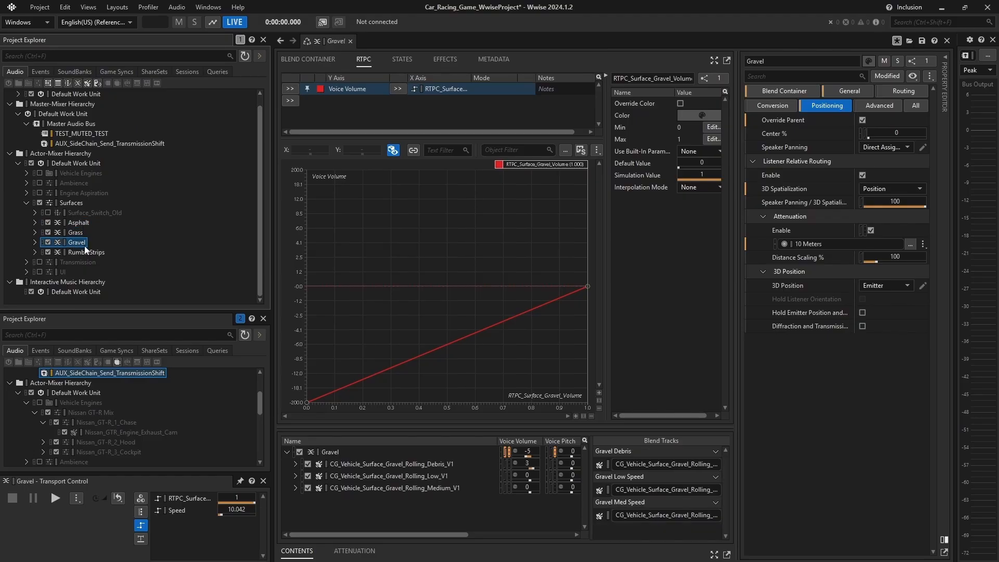
click(84, 251)
click(79, 223)
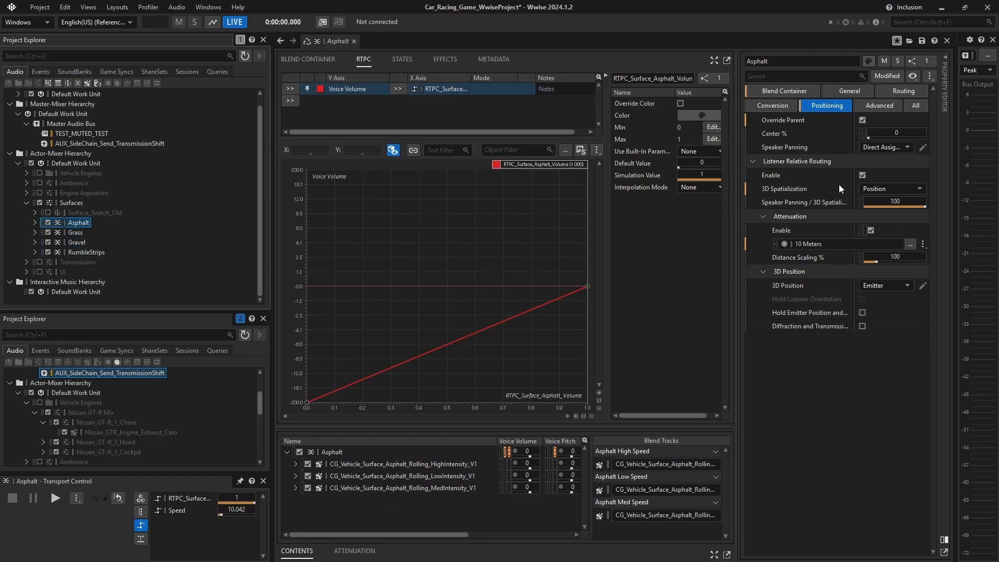
Open the 10 Meters attenuation assigned to Asphalt and toggle Cone Use on and back off
double_click(801, 248)
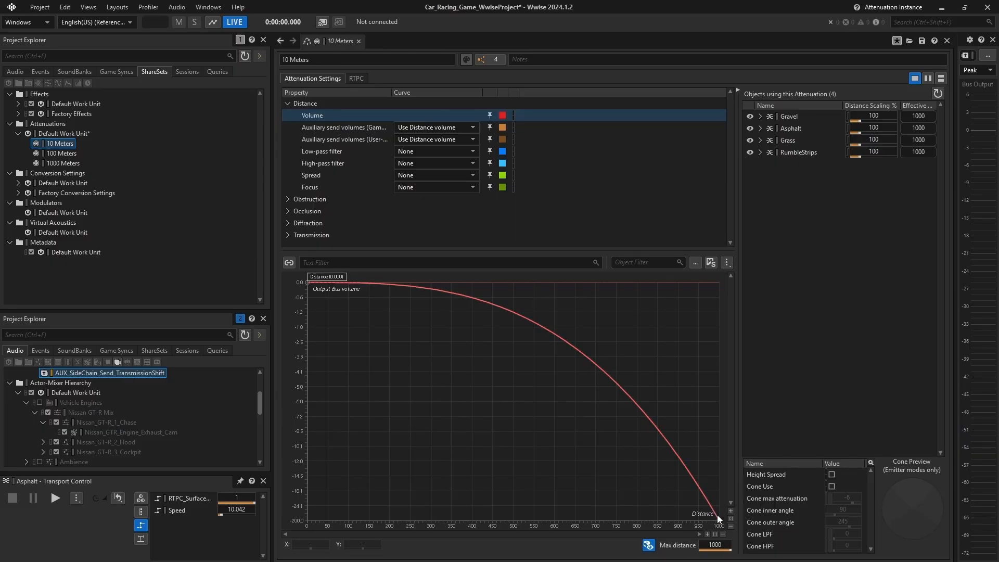
click(832, 486)
click(832, 486)
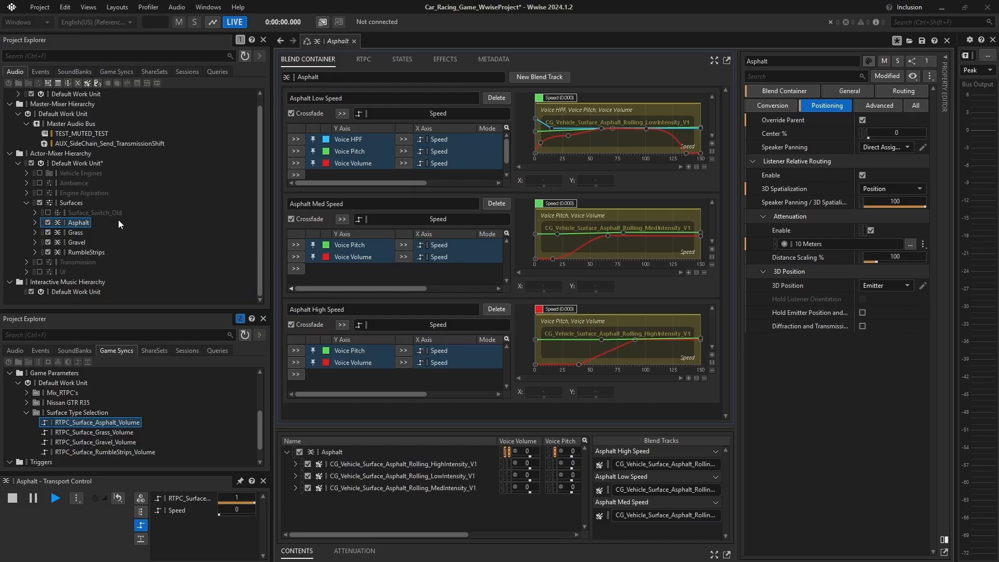
Review the blend tracks of the Grass, Gravel and RumbleStrips containers, finishing on Asphalt
click(69, 230)
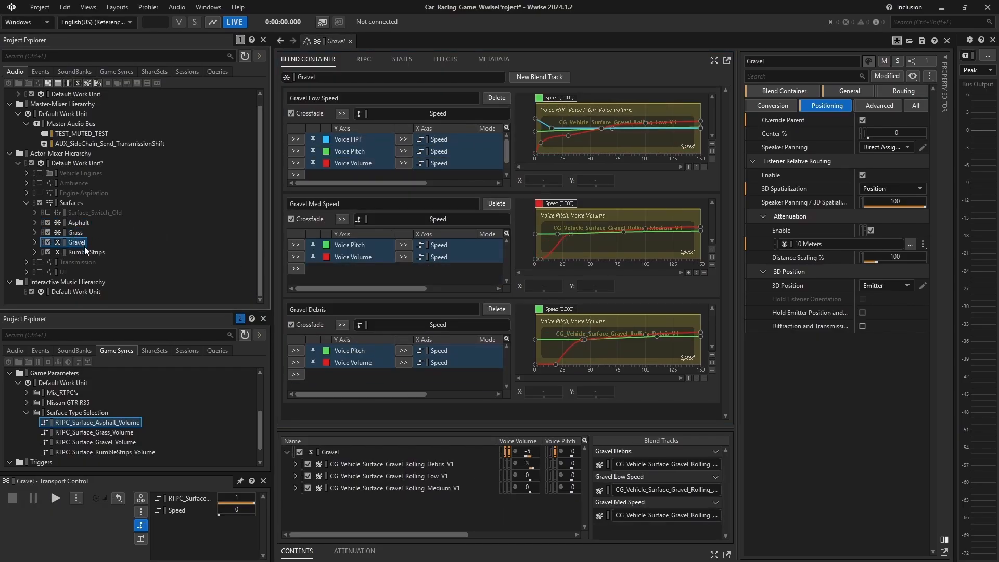
click(84, 252)
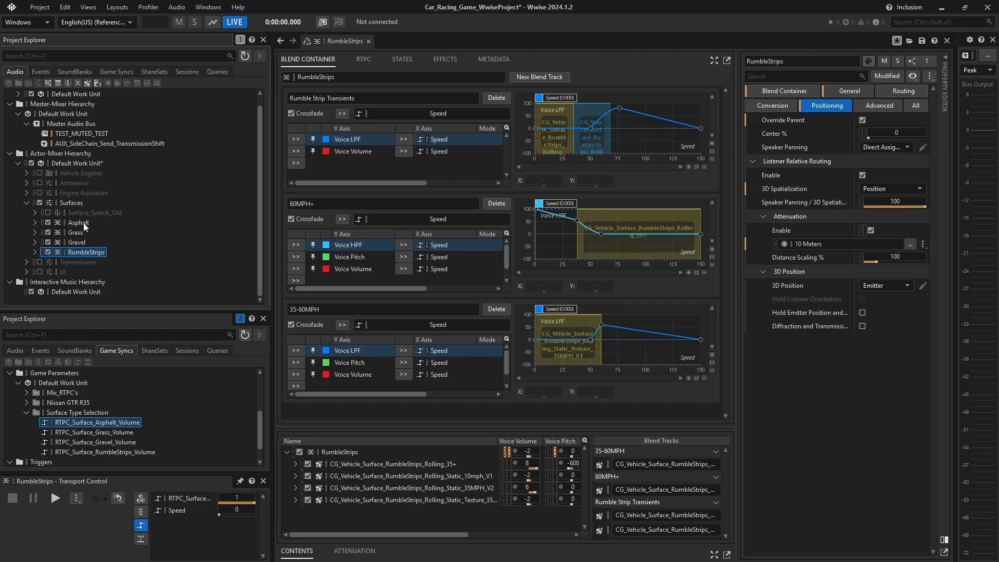
click(83, 223)
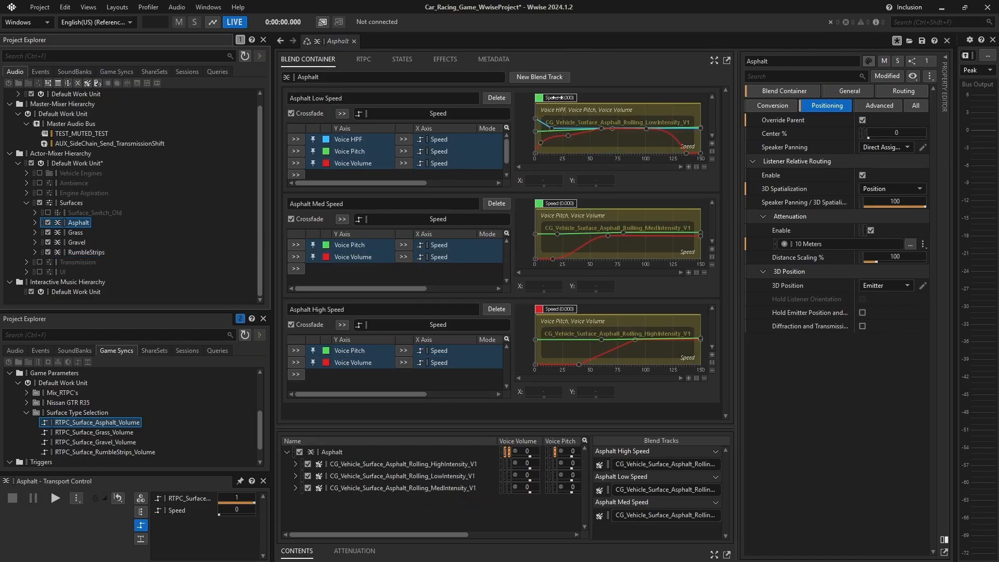
Play the Asphalt blend container and sweep its Speed parameter up and back to 0 to audition the crossfades
key(space)
drag(558, 98, 571, 115)
drag(572, 122, 555, 268)
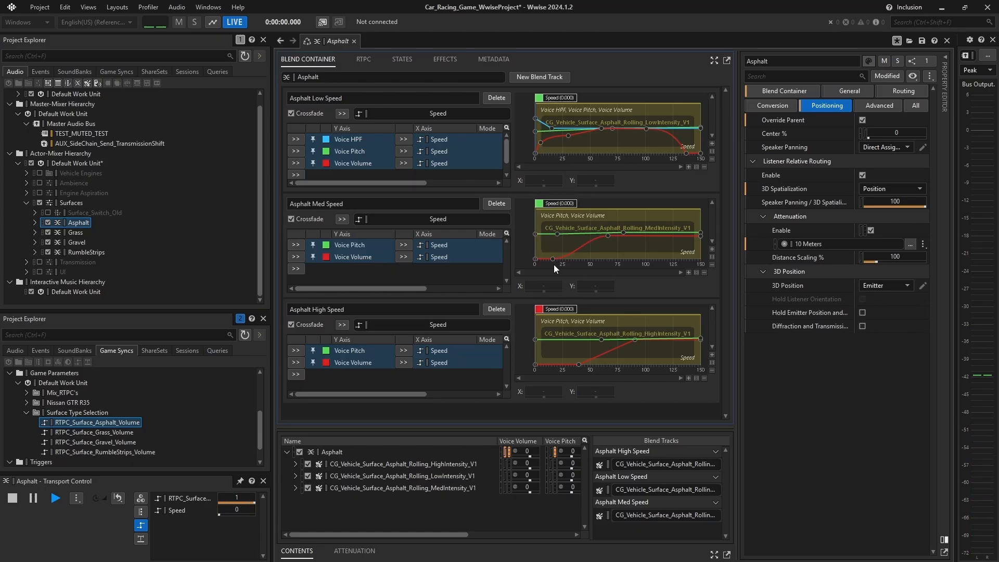
Audition the Grass and Gravel blend containers in turn while sweeping the Speed parameter across their blend tracks
click(75, 232)
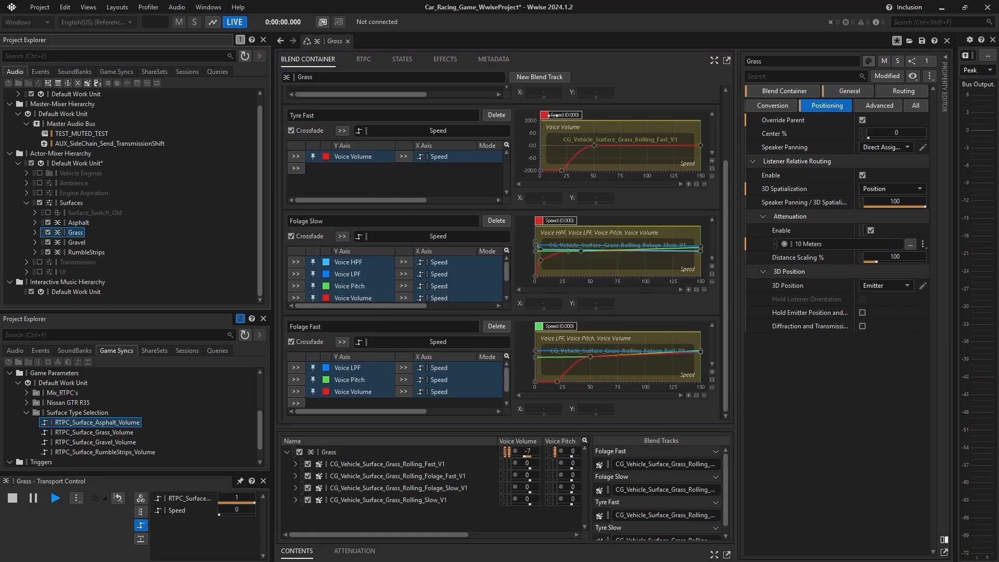
drag(557, 115, 555, 218)
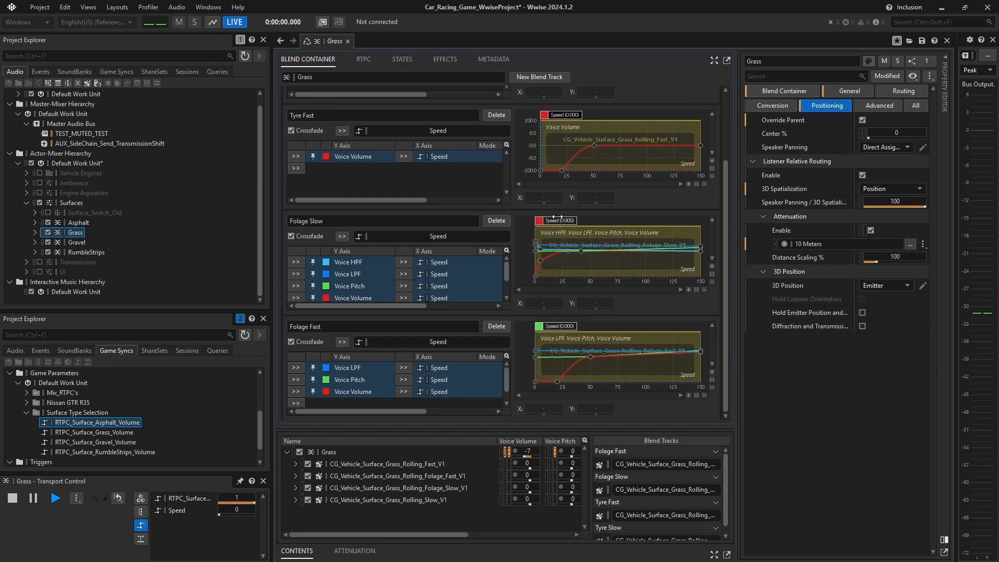
click(78, 242)
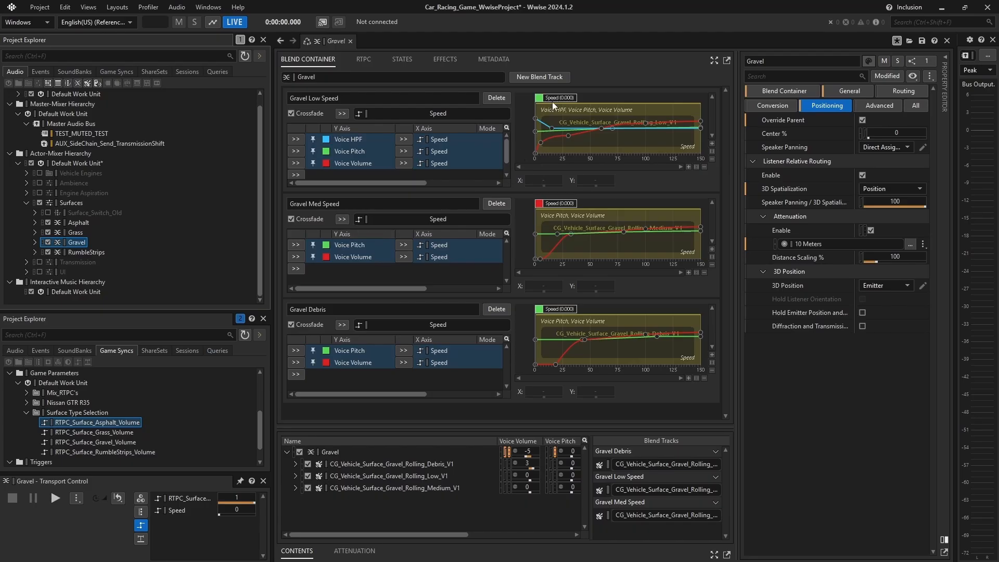
key(space)
drag(554, 106, 551, 204)
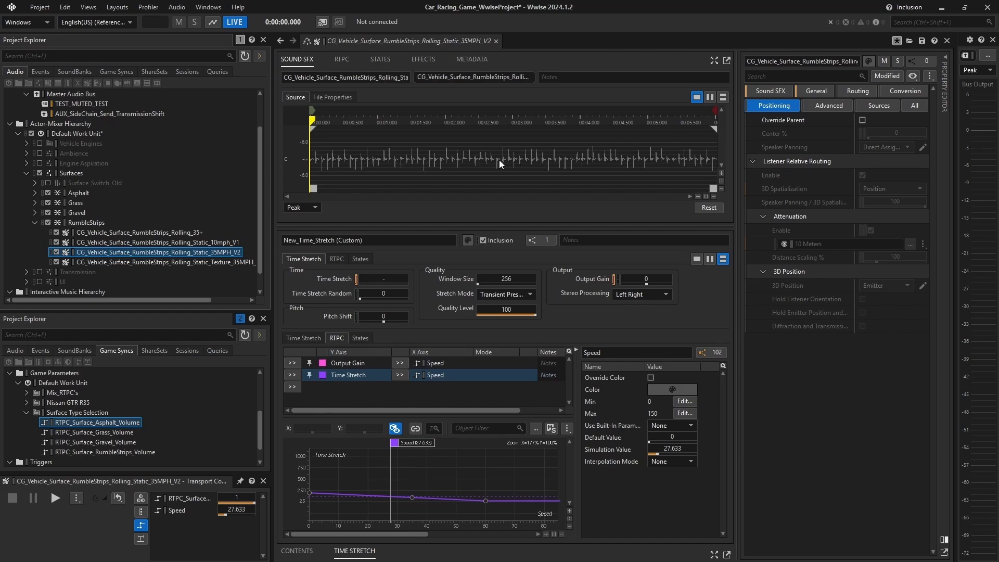
Inspect the waveform and Time Stretch effect of the RumbleStrips 10mph_V1 sound, and play it while varying Speed
click(150, 242)
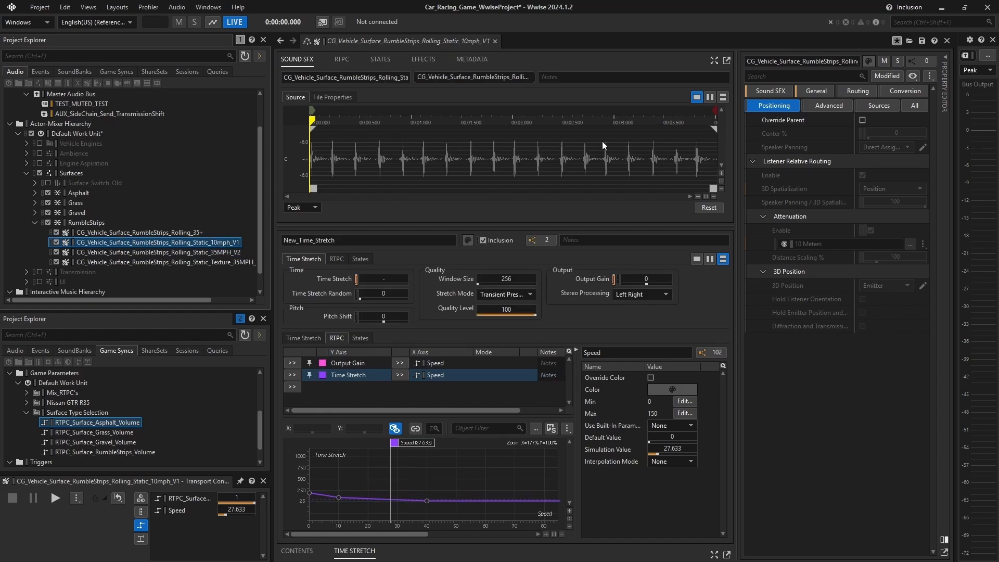
click(423, 60)
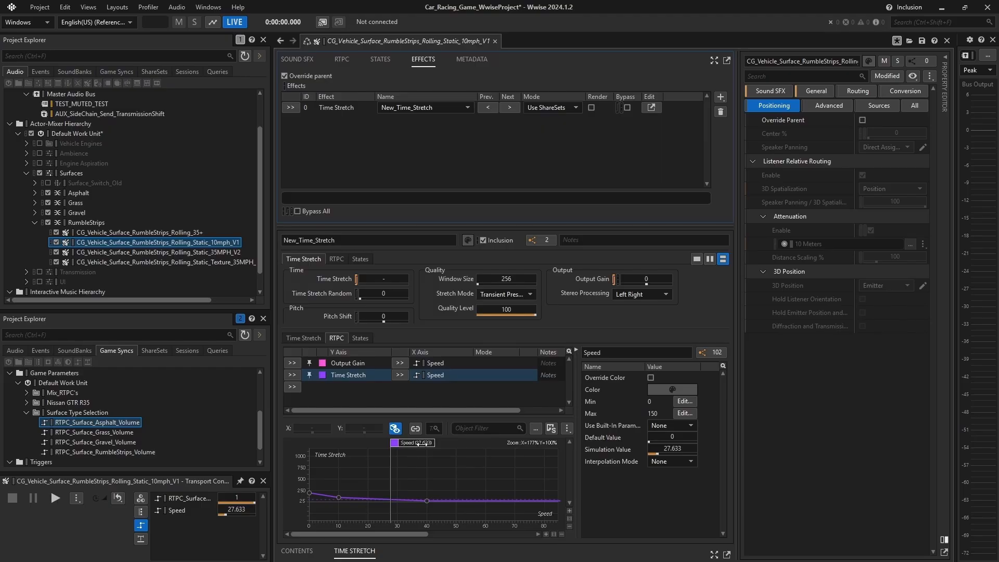
key(space)
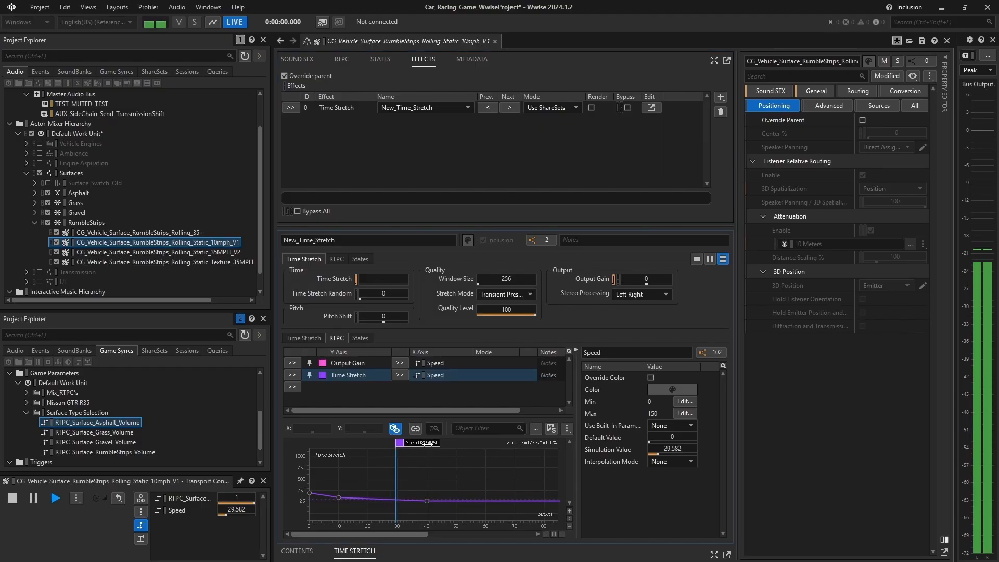
mouse_move(436, 444)
mouse_down()
mouse_move(489, 444)
mouse_move(334, 455)
mouse_move(450, 454)
mouse_up()
key(space)
Play the RumbleStrips 35MPH_V2 sound and sweep Speed down to 0 along its Time Stretch curve
click(182, 253)
key(space)
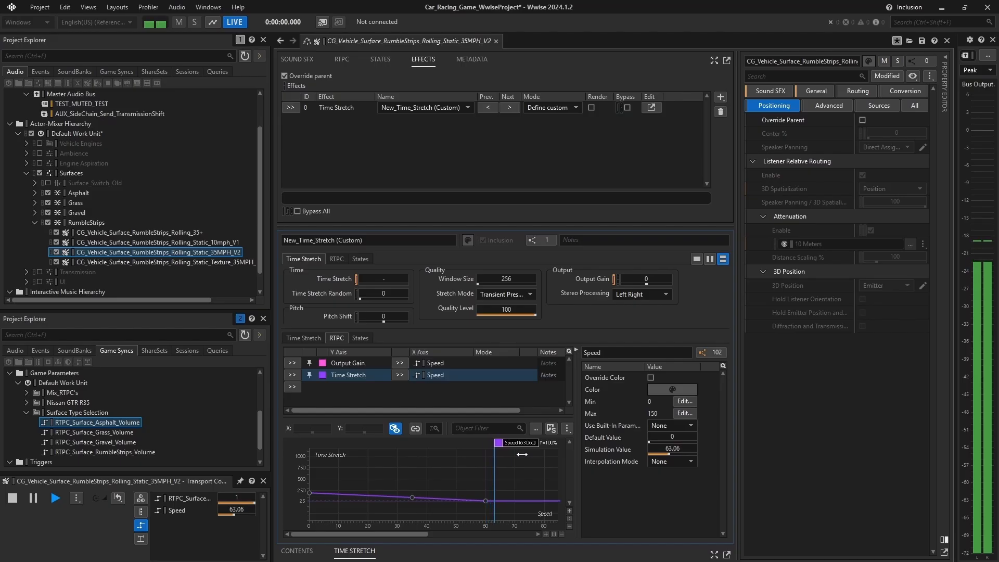
drag(526, 454, 335, 465)
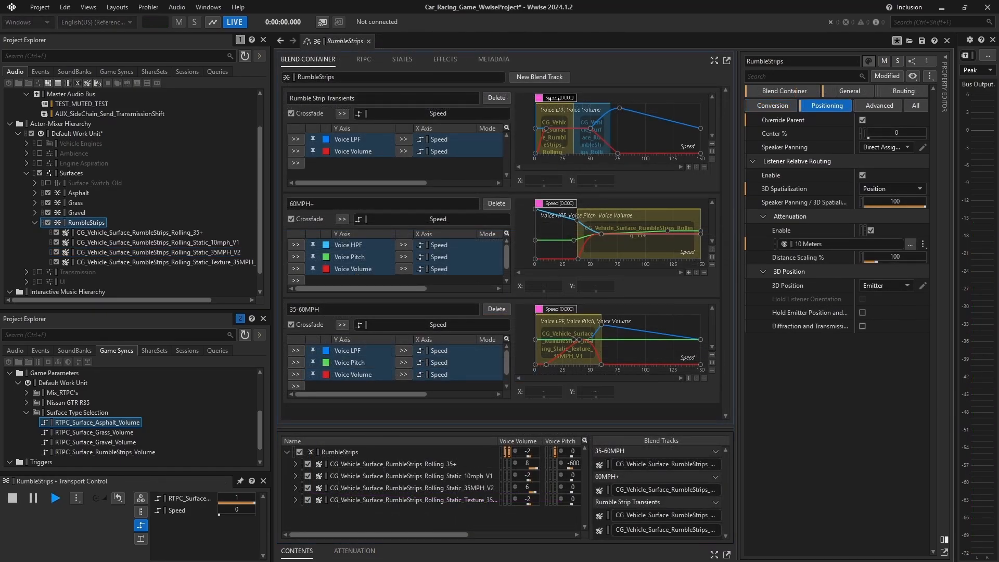
Audition the whole RumbleStrips blend container by sweeping Speed up and back down across its blend tracks
drag(552, 98, 645, 227)
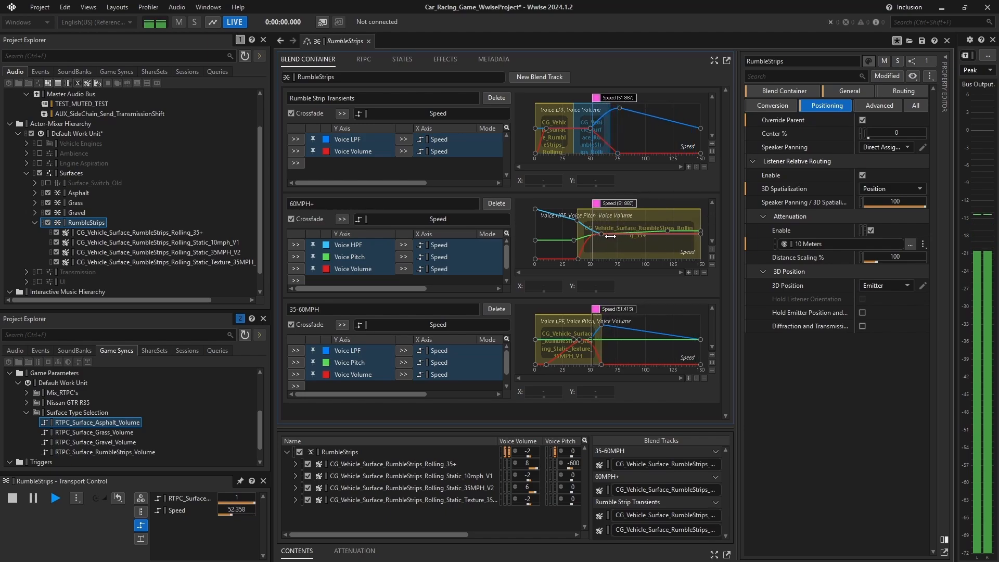
drag(608, 237, 560, 263)
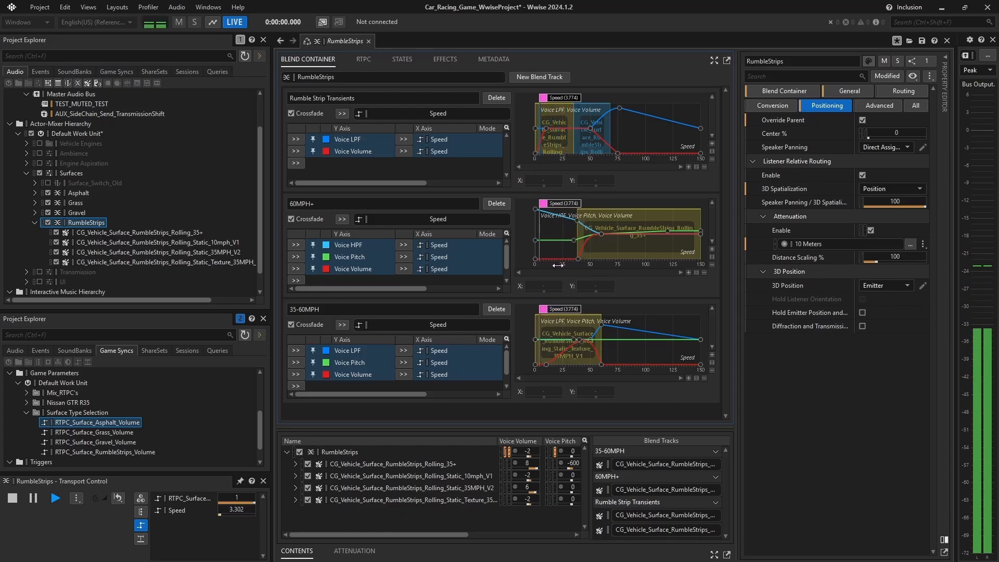